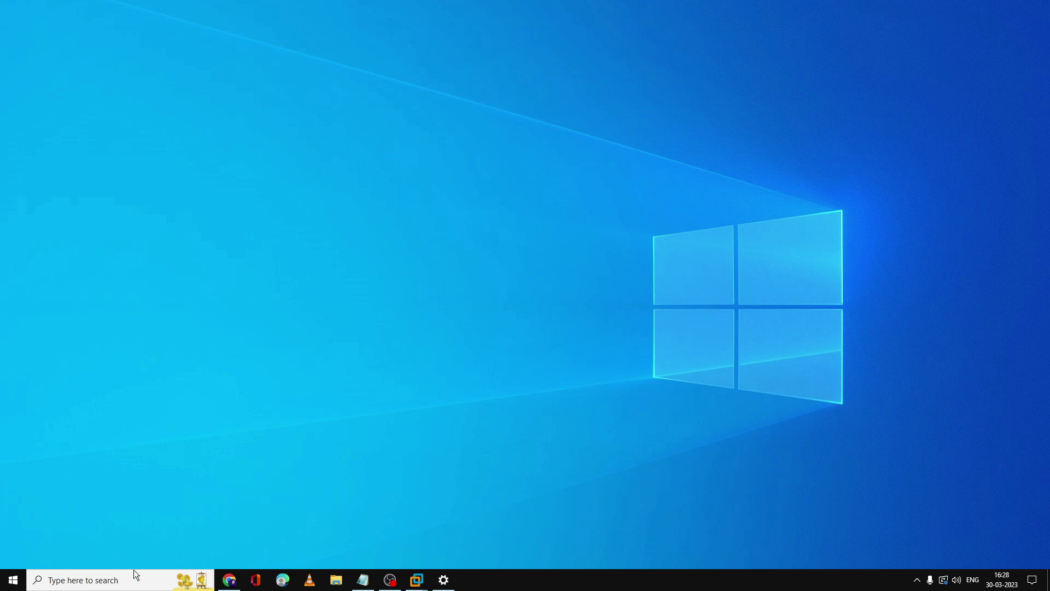
Search Windows for ncpa.cpl and launch the Network Connections control panel item.
{"action": "left_click", "coordinate": [91, 579]}
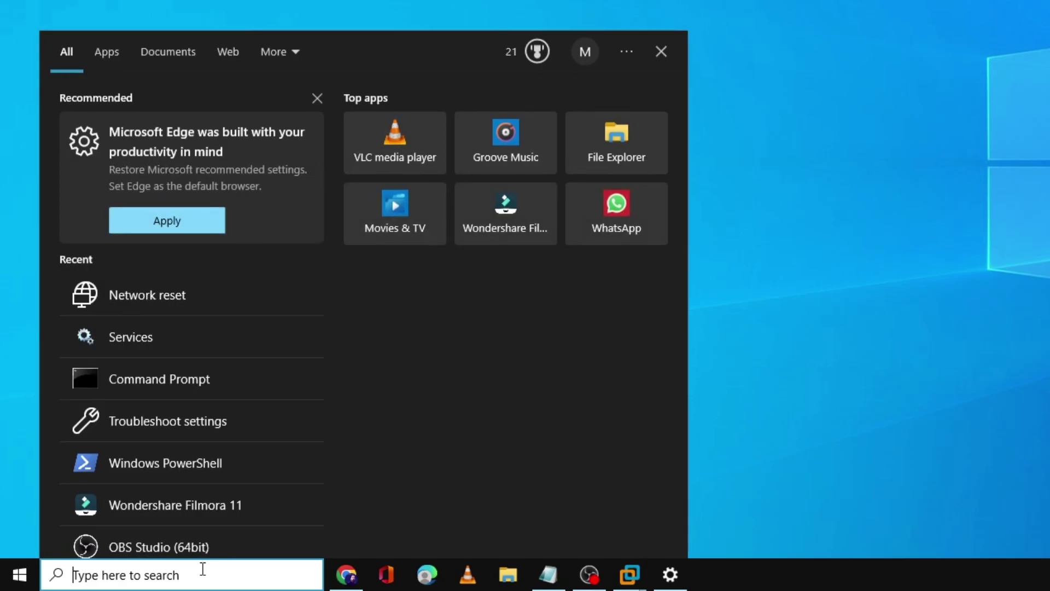
{"action": "type", "text": "ncp"}
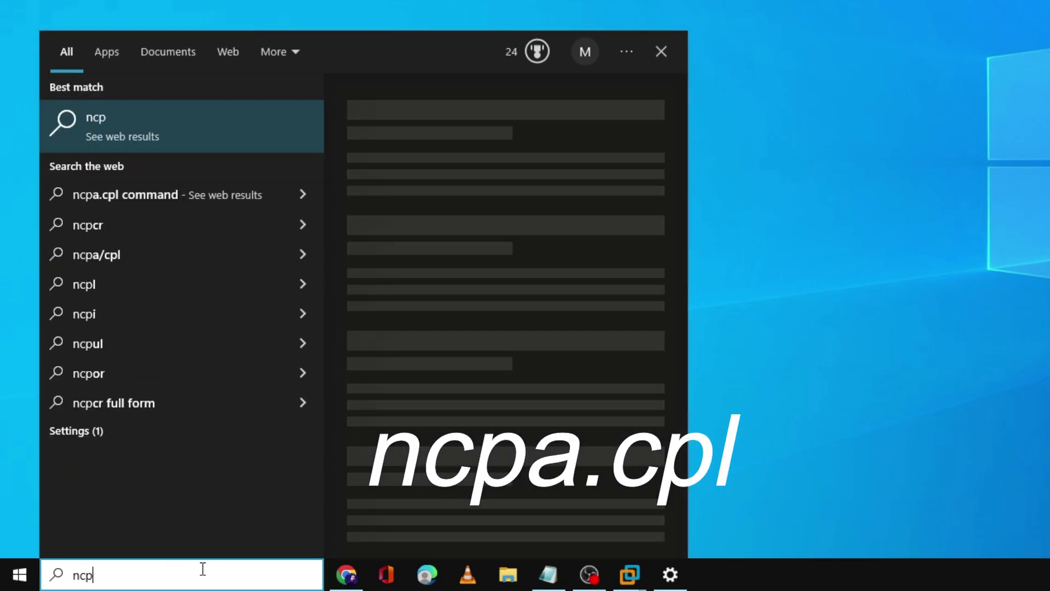
{"action": "type", "text": "a.cpl"}
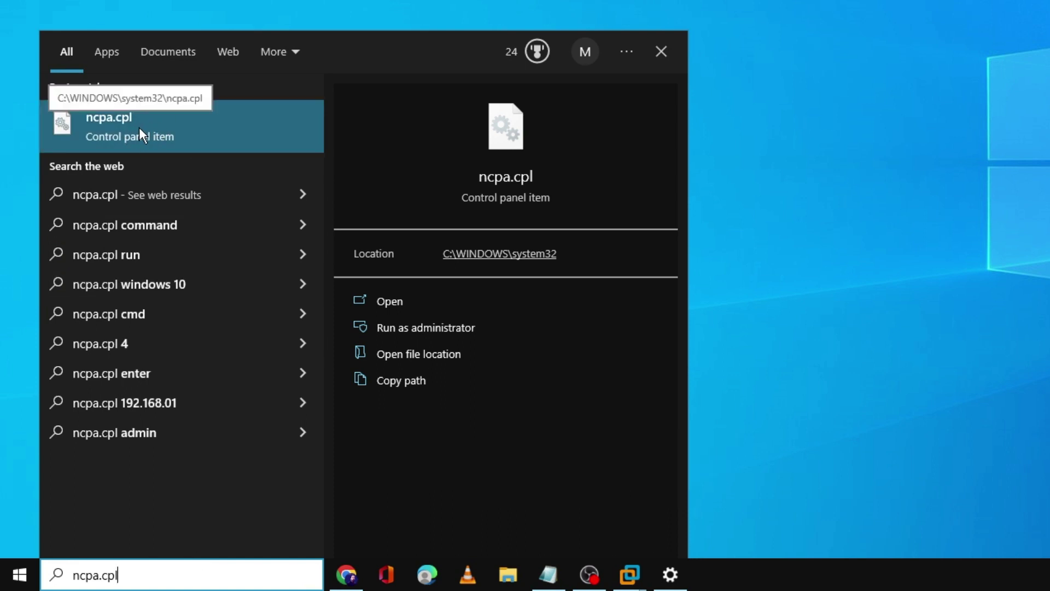
{"action": "left_click", "coordinate": [146, 126]}
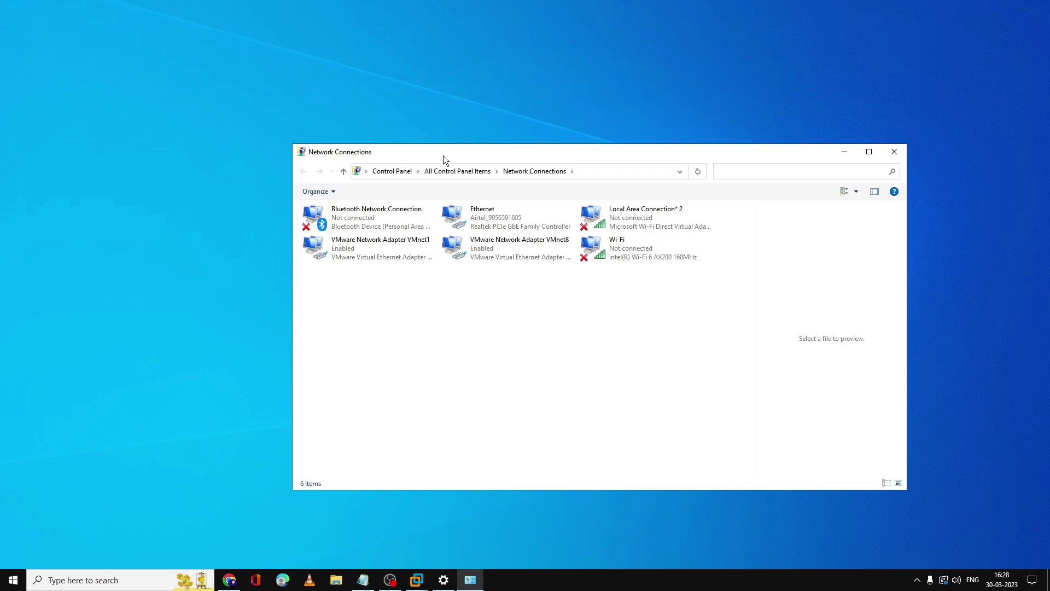
Open the Wi-Fi adapter's Properties dialog from its context menu.
{"action": "left_click_drag", "start_coordinate": [443, 155], "coordinate": [453, 146]}
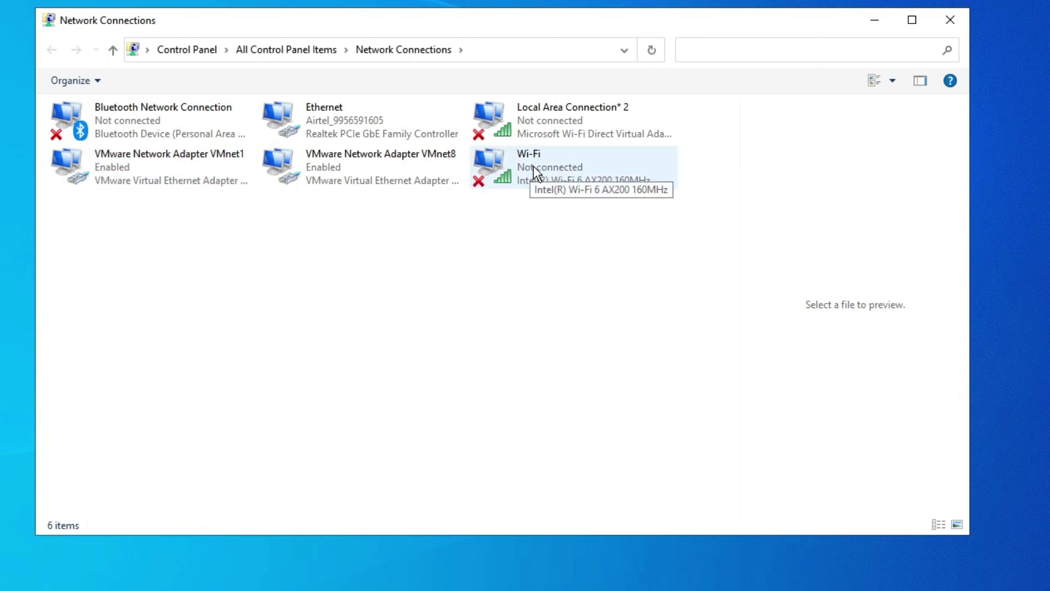
{"action": "right_click", "coordinate": [553, 167]}
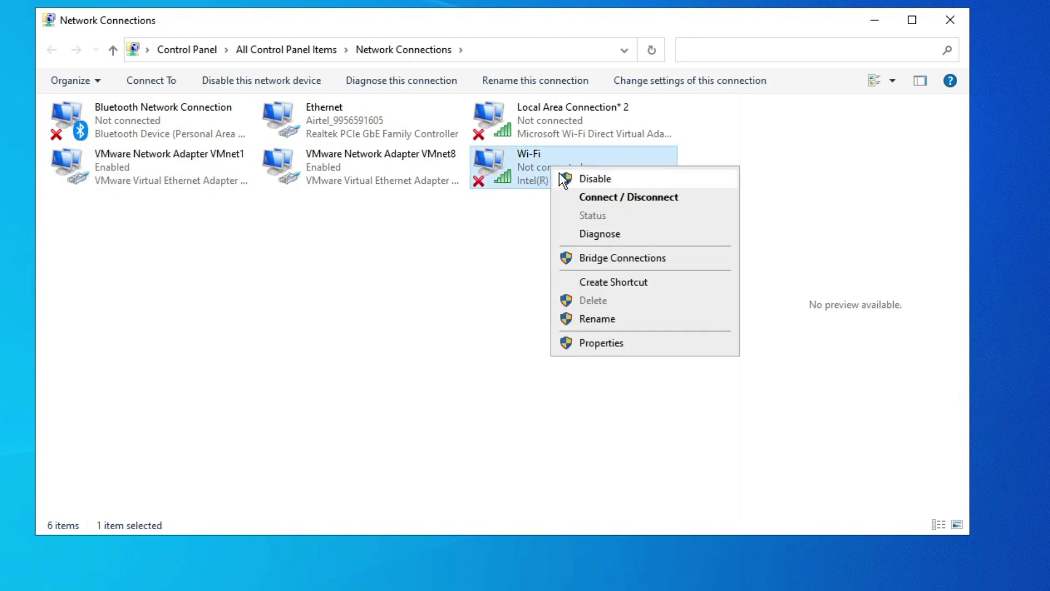
{"action": "left_click", "coordinate": [601, 343]}
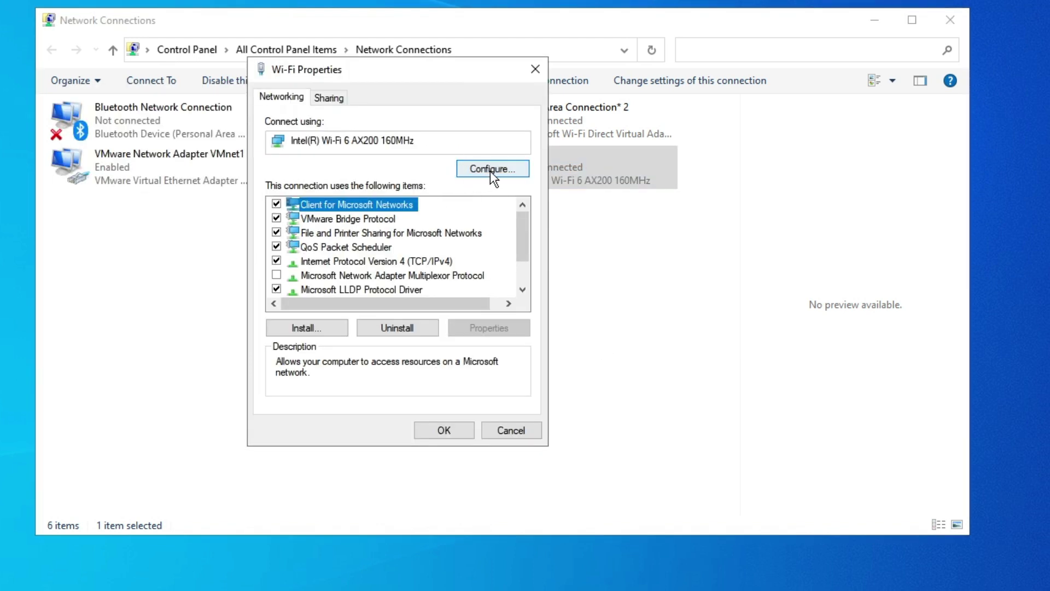
Uncheck 'Allow the computer to turn off this device to save power' for the Intel AX200.
{"action": "left_click", "coordinate": [493, 172]}
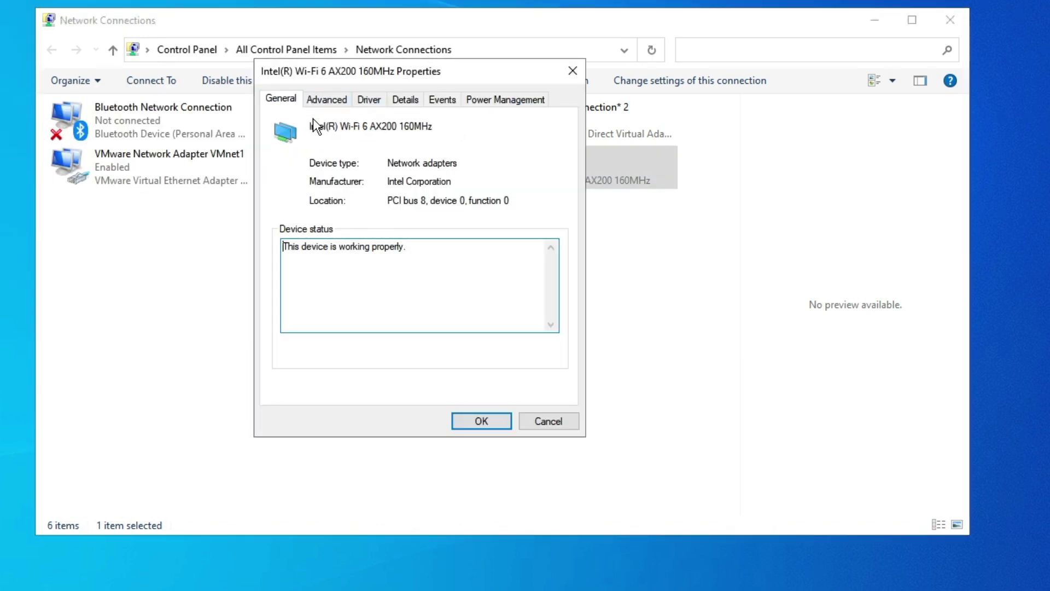
{"action": "left_click", "coordinate": [510, 103]}
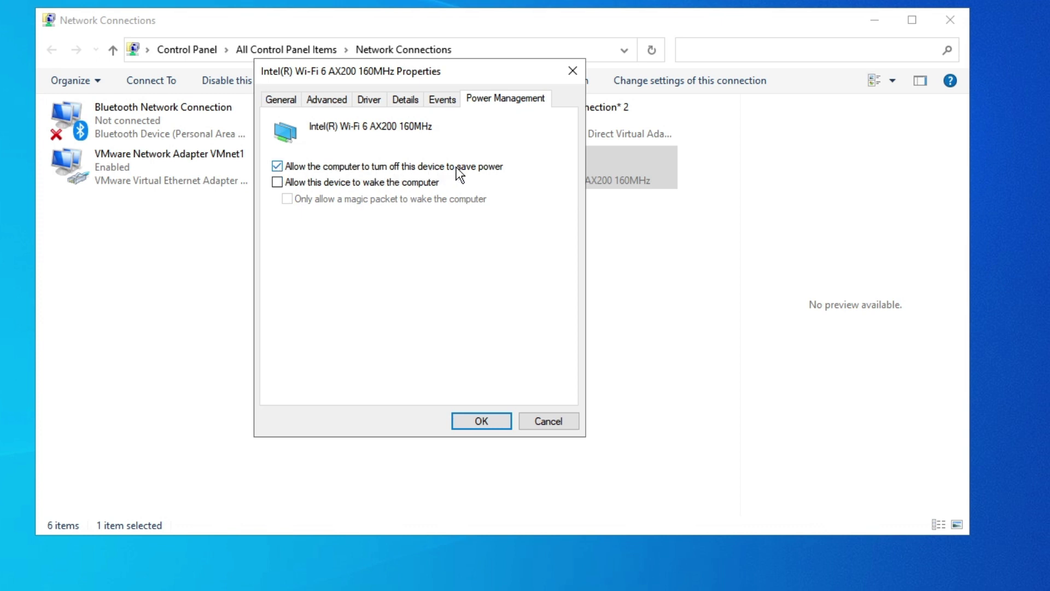
{"action": "left_click", "coordinate": [350, 173]}
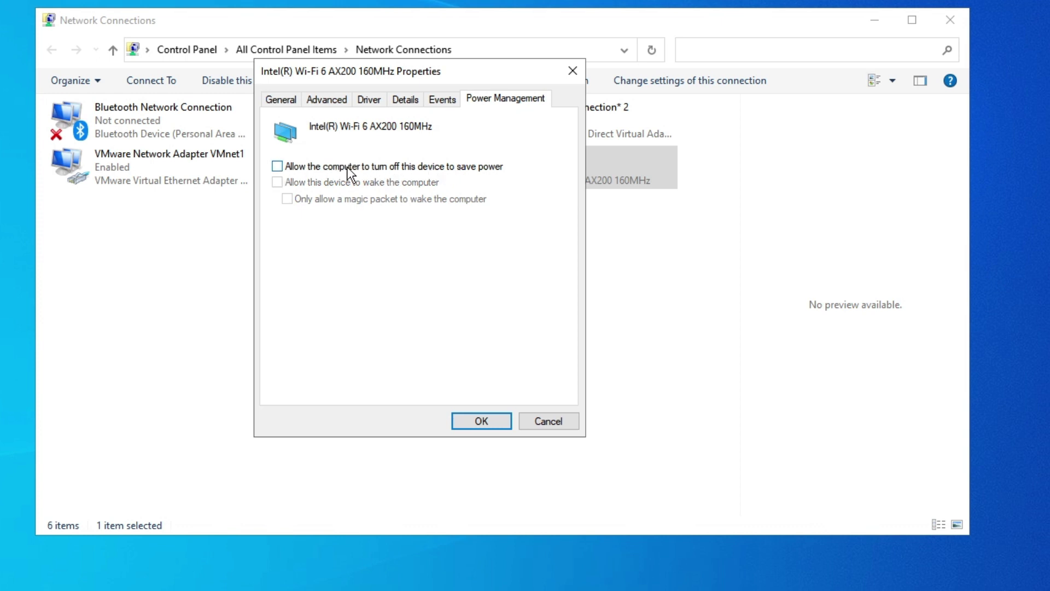
Review the adapter's wireless mode and 2.4GHz and 5GHz channel width settings.
{"action": "left_click", "coordinate": [326, 100]}
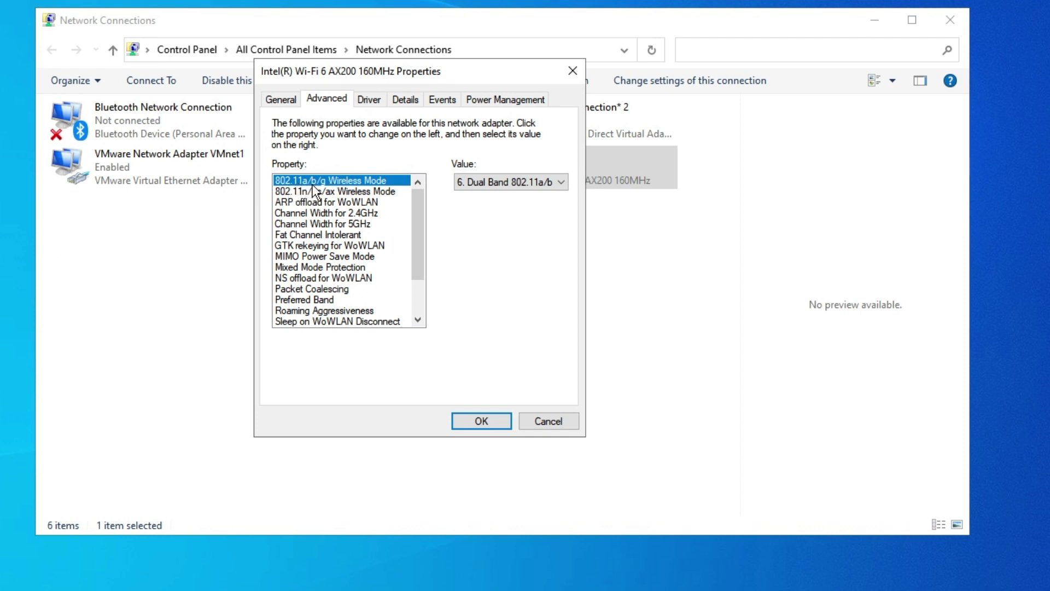
{"action": "left_click", "coordinate": [465, 182]}
{"action": "left_click", "coordinate": [493, 180]}
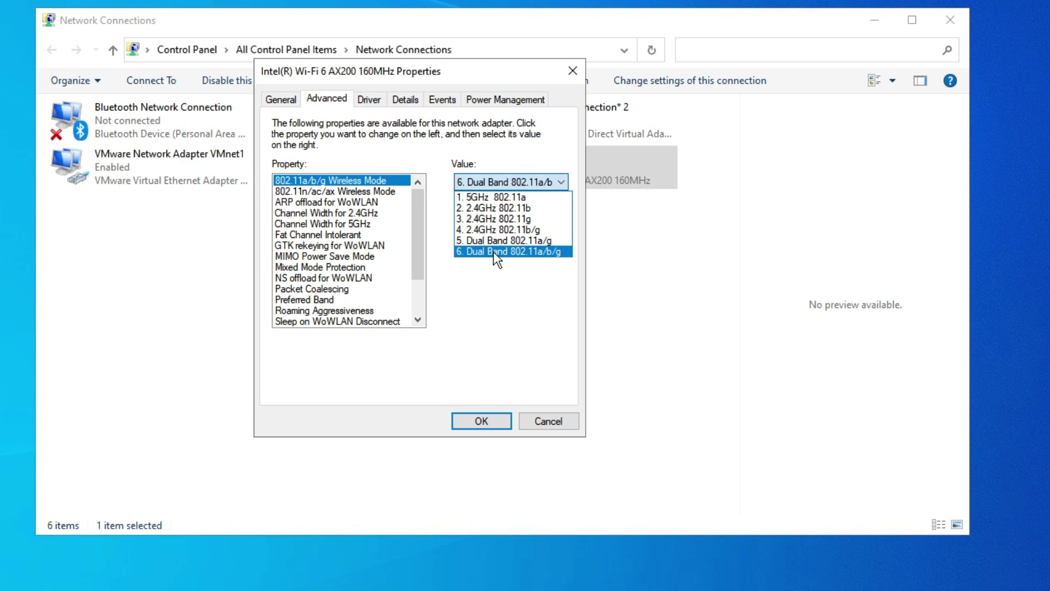
{"action": "left_click", "coordinate": [331, 210]}
{"action": "left_click", "coordinate": [312, 215]}
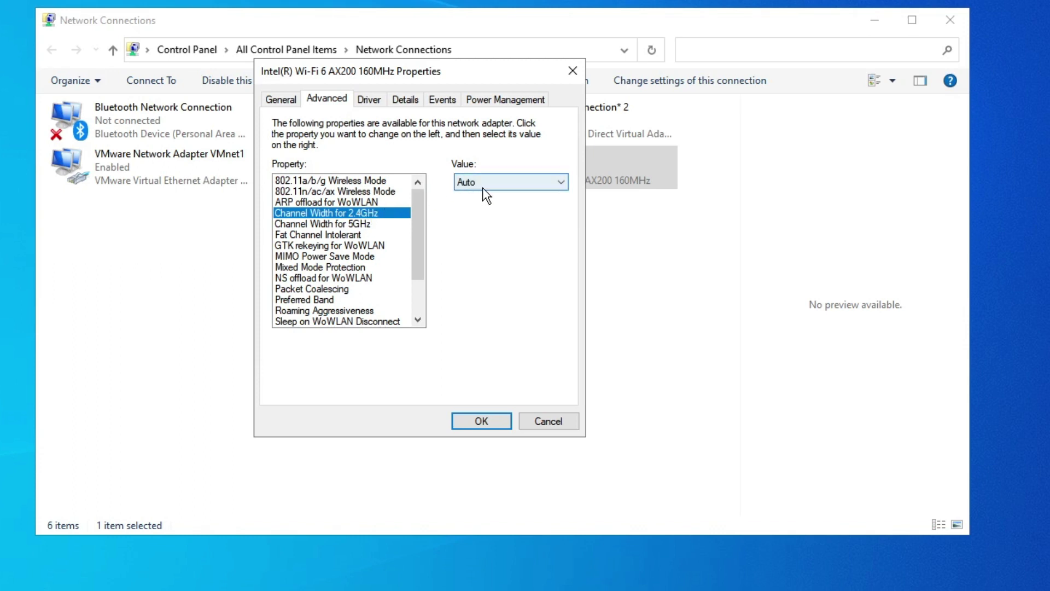
{"action": "left_click", "coordinate": [326, 223]}
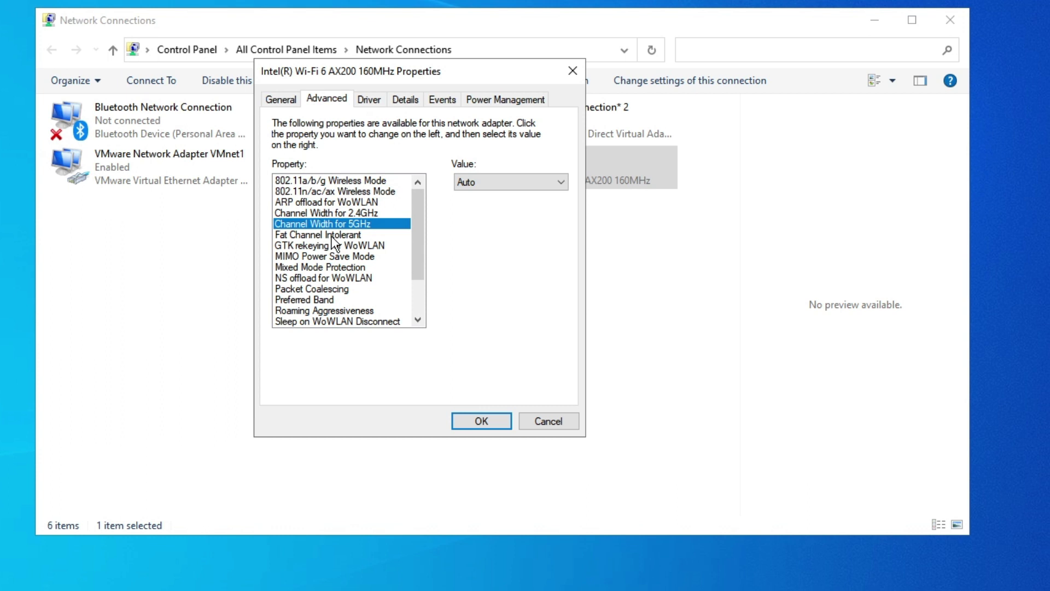
Set Fat Channel Intolerant to Enabled.
{"action": "left_click", "coordinate": [333, 235]}
{"action": "left_click", "coordinate": [509, 181]}
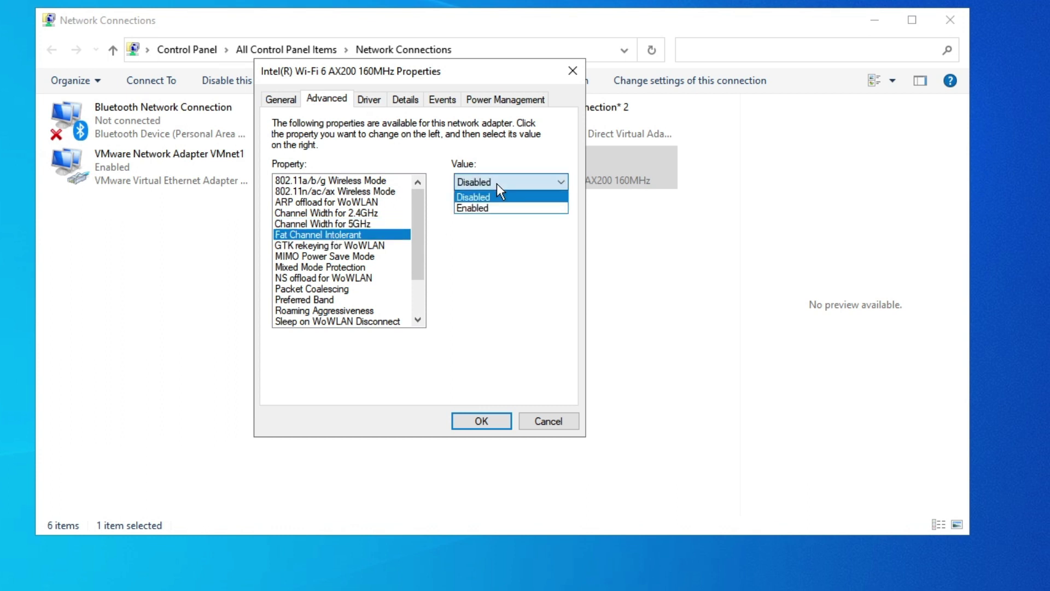
{"action": "left_click", "coordinate": [491, 203]}
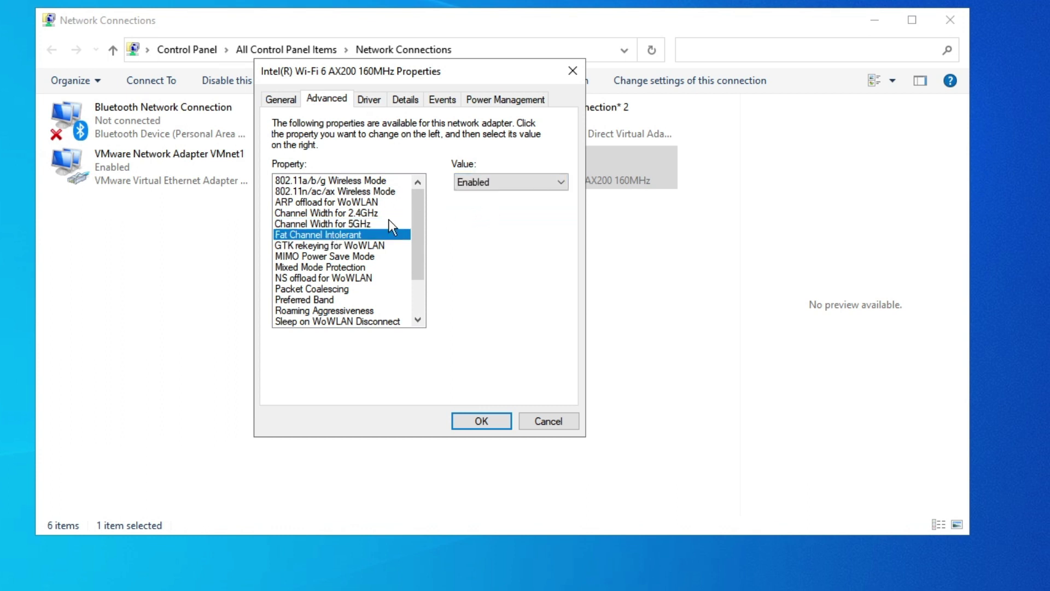
{"action": "scroll", "coordinate": [325, 251], "scroll_direction": "down", "scroll_amount": 1}
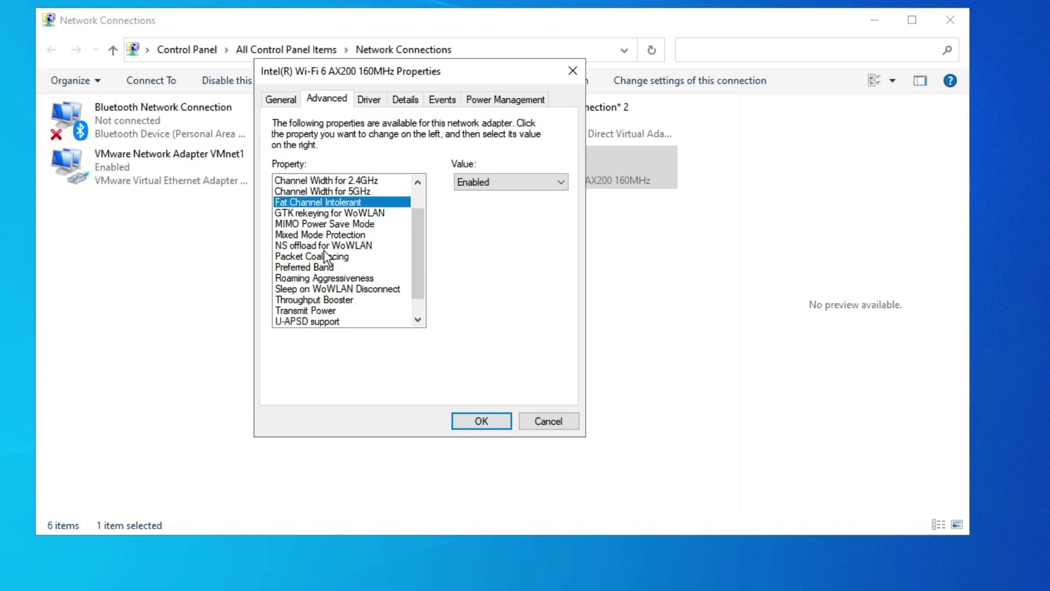
Keep Roaming Aggressiveness at 2. Medium-low.
{"action": "left_click", "coordinate": [311, 278]}
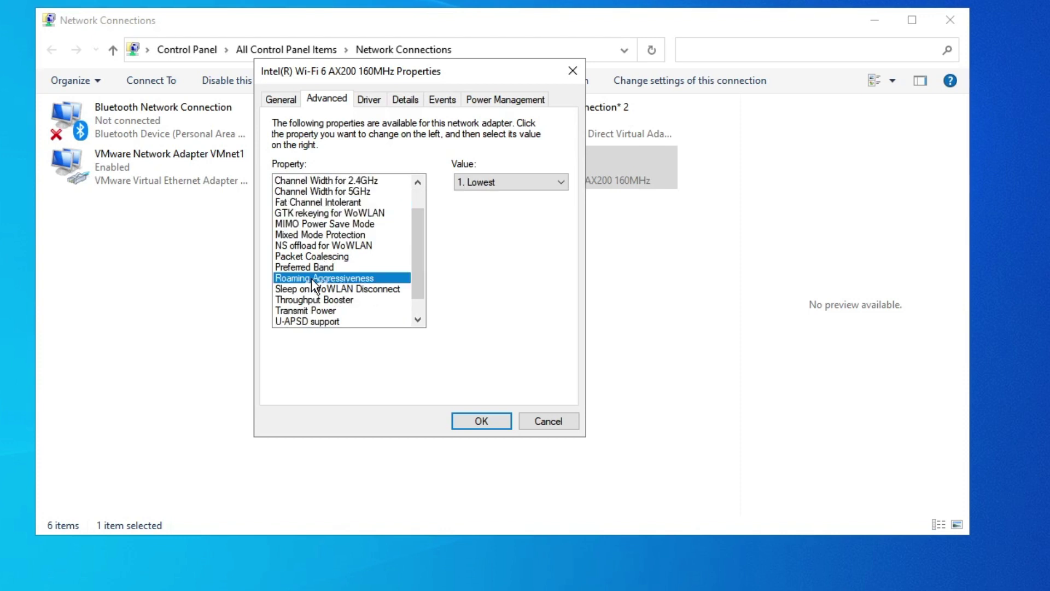
{"action": "left_click", "coordinate": [508, 182]}
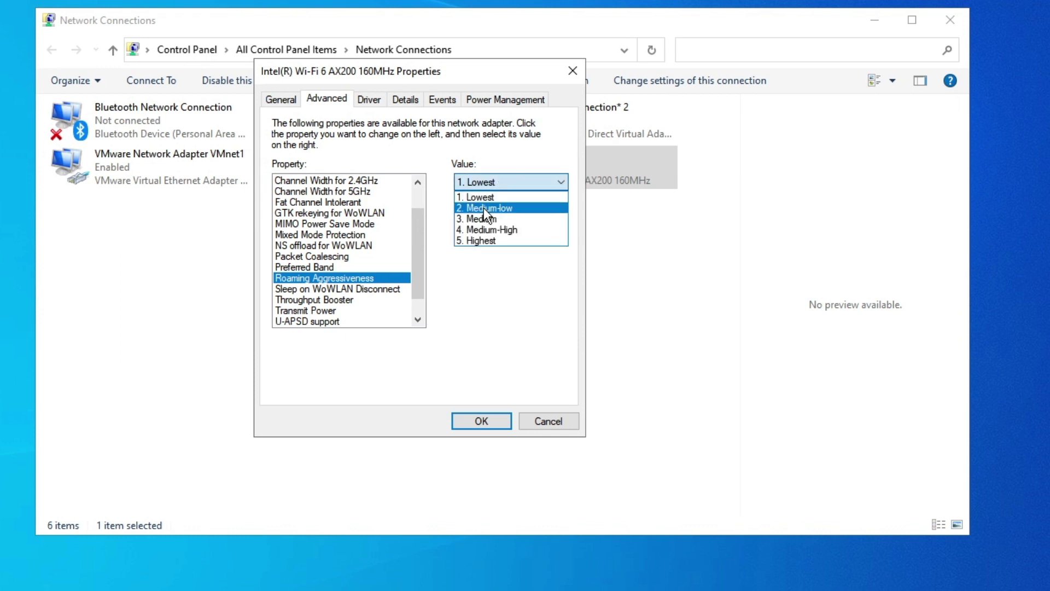
{"action": "left_click", "coordinate": [502, 210]}
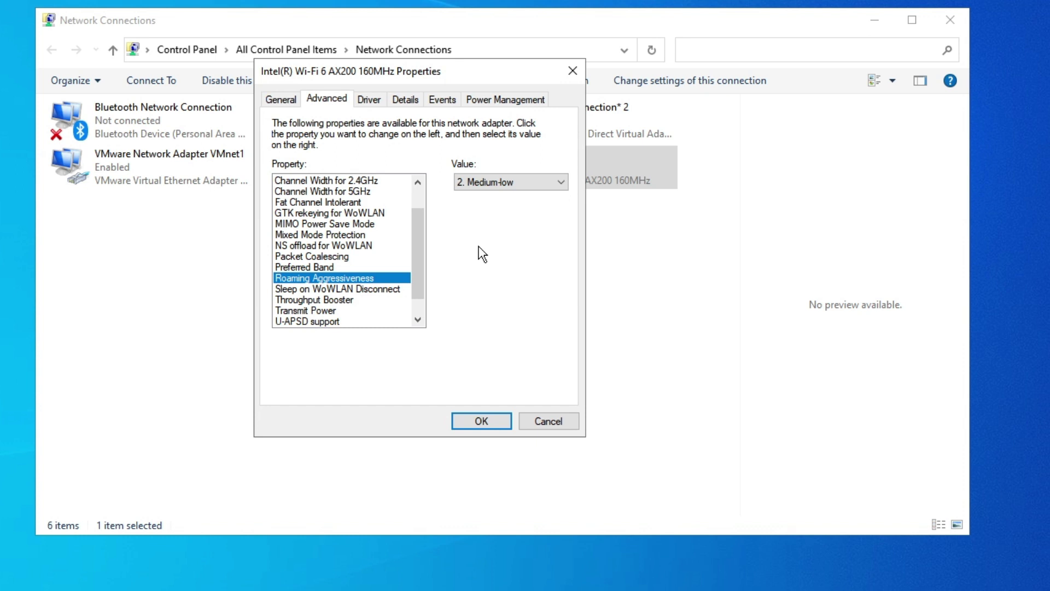
{"action": "left_click", "coordinate": [509, 181]}
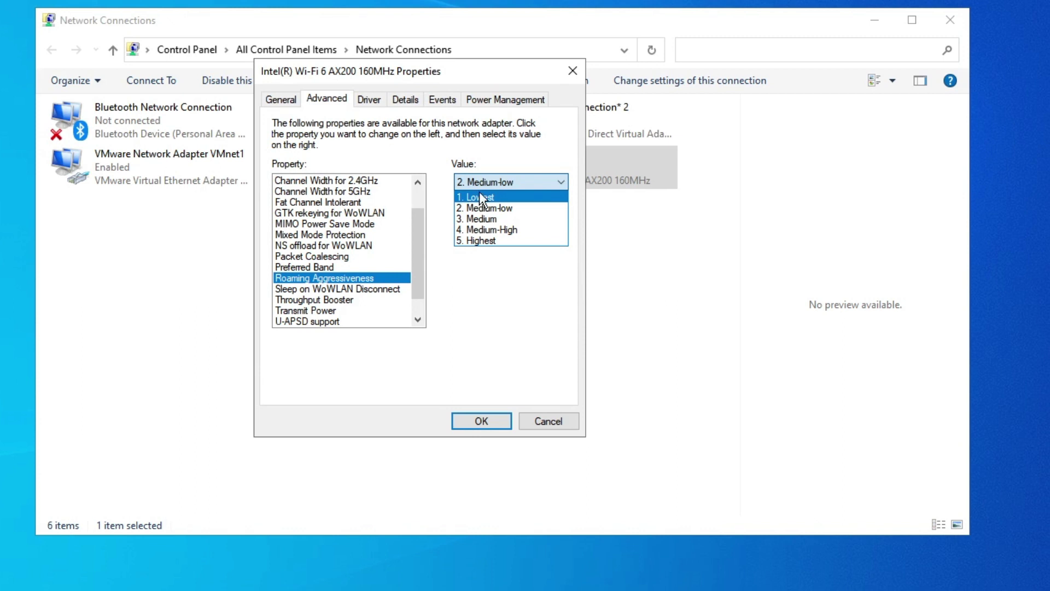
{"action": "left_click", "coordinate": [444, 280]}
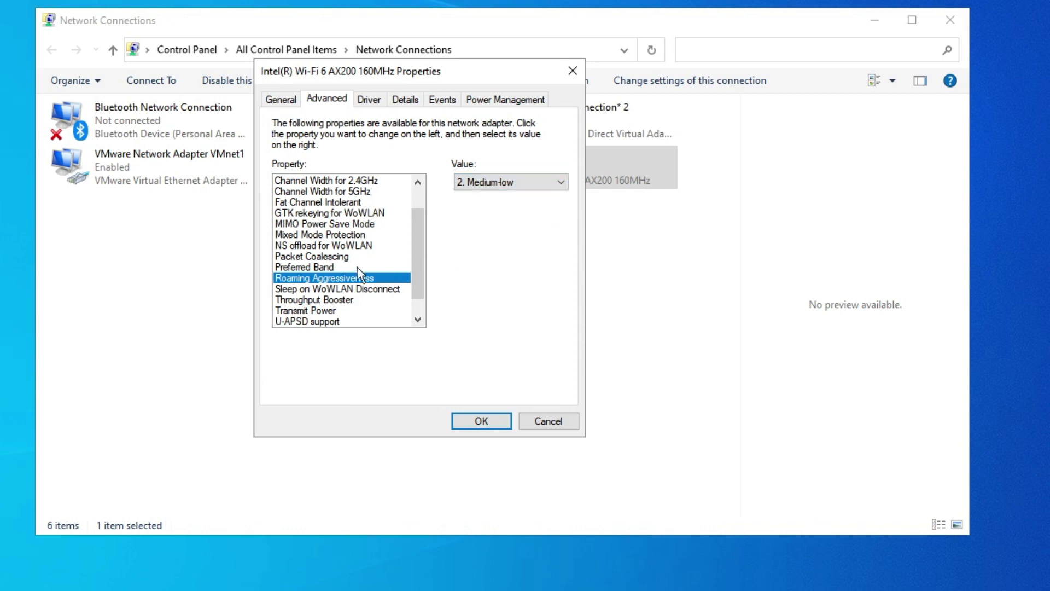
Set Preferred Band to 3. Prefer 5GHz band.
{"action": "left_click", "coordinate": [311, 268]}
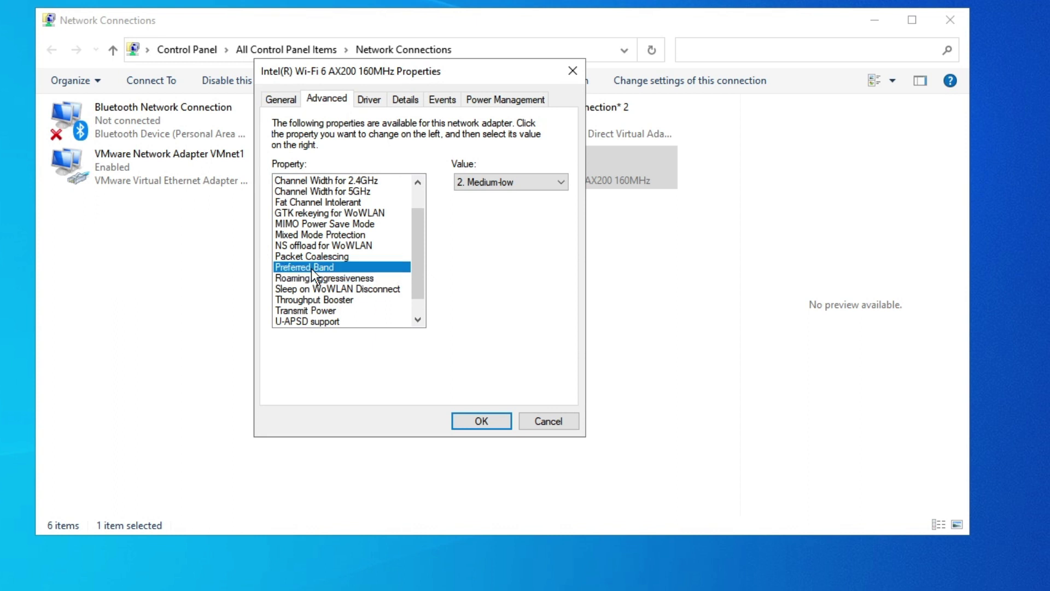
{"action": "left_click", "coordinate": [492, 182]}
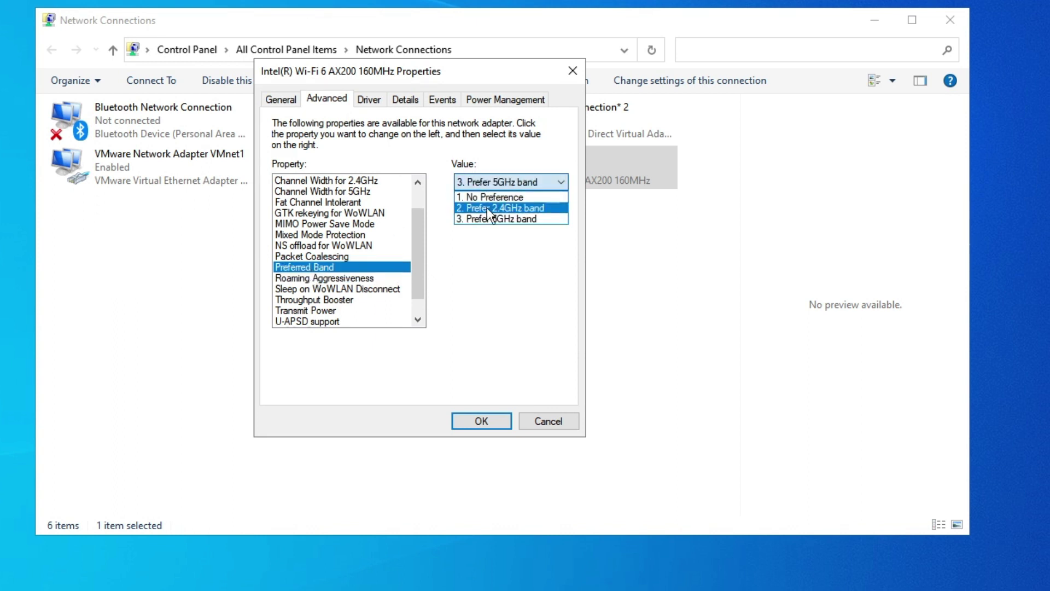
{"action": "left_click", "coordinate": [512, 218]}
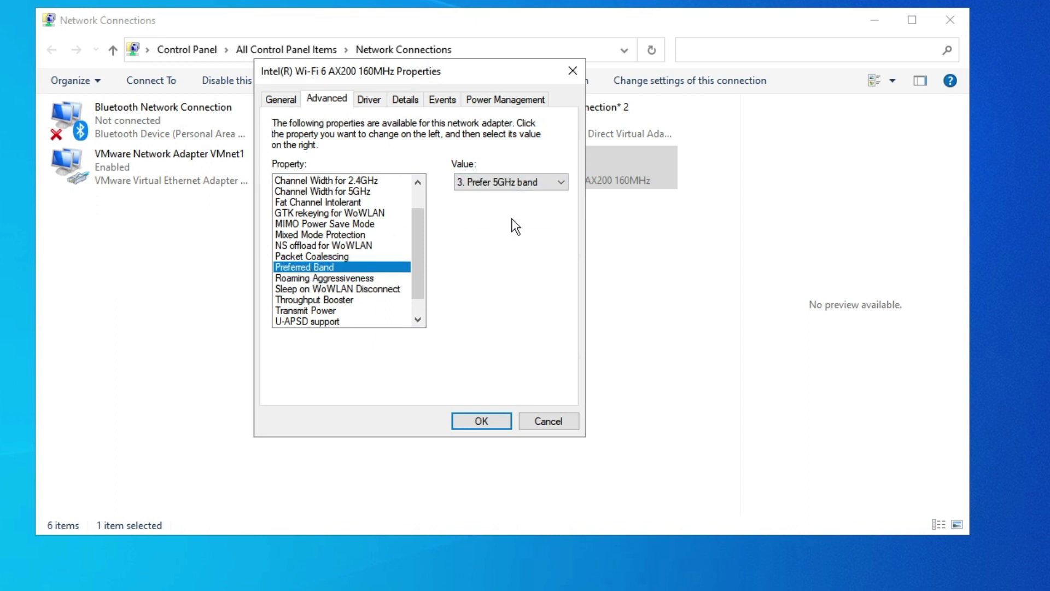
Save the adapter's advanced settings and reopen the Wi-Fi connection's Properties.
{"action": "left_click", "coordinate": [482, 420]}
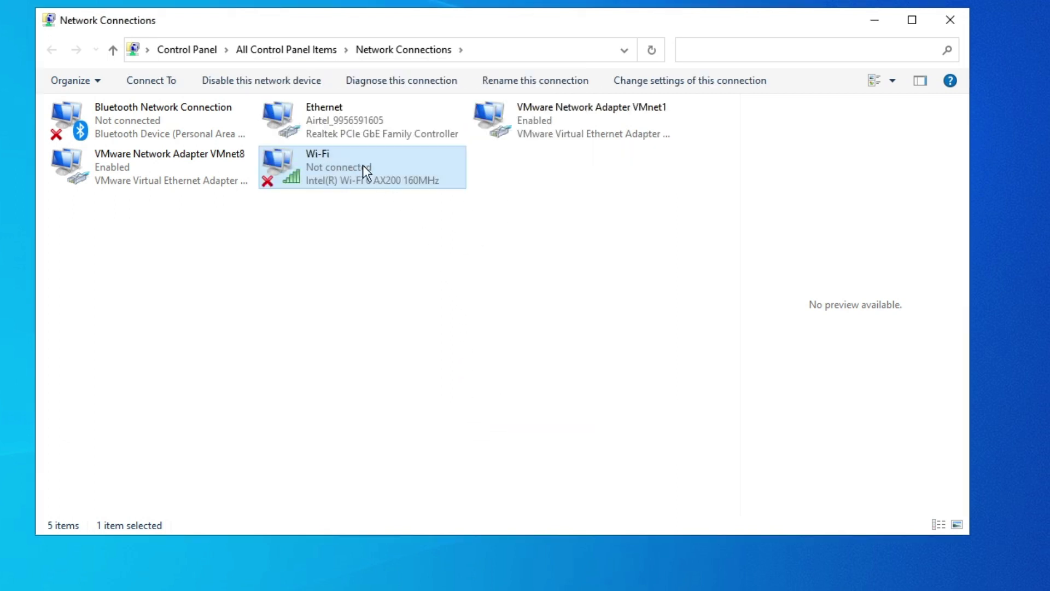
{"action": "right_click", "coordinate": [359, 166]}
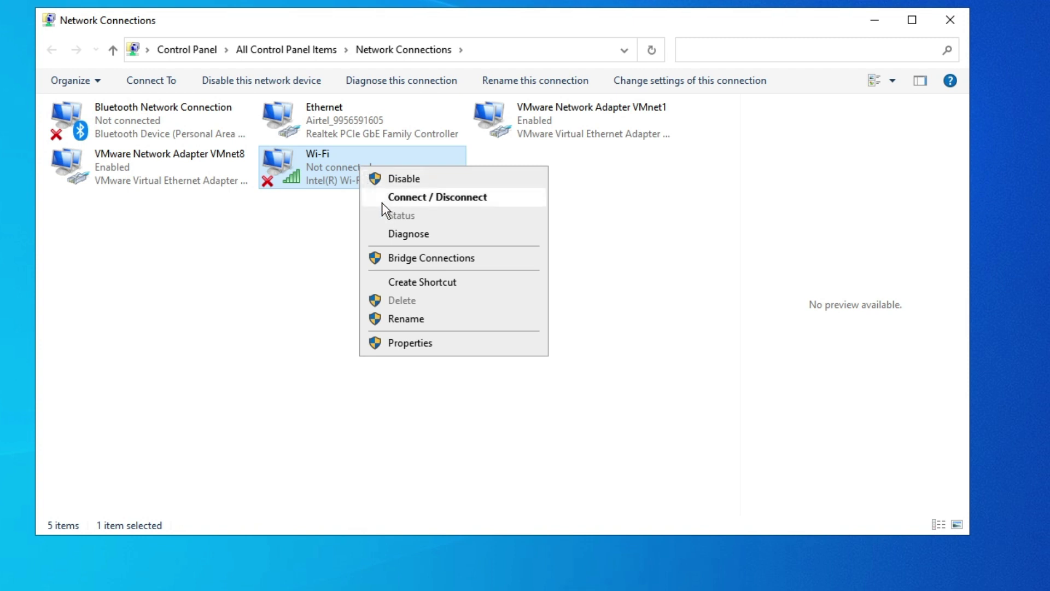
{"action": "left_click", "coordinate": [431, 344]}
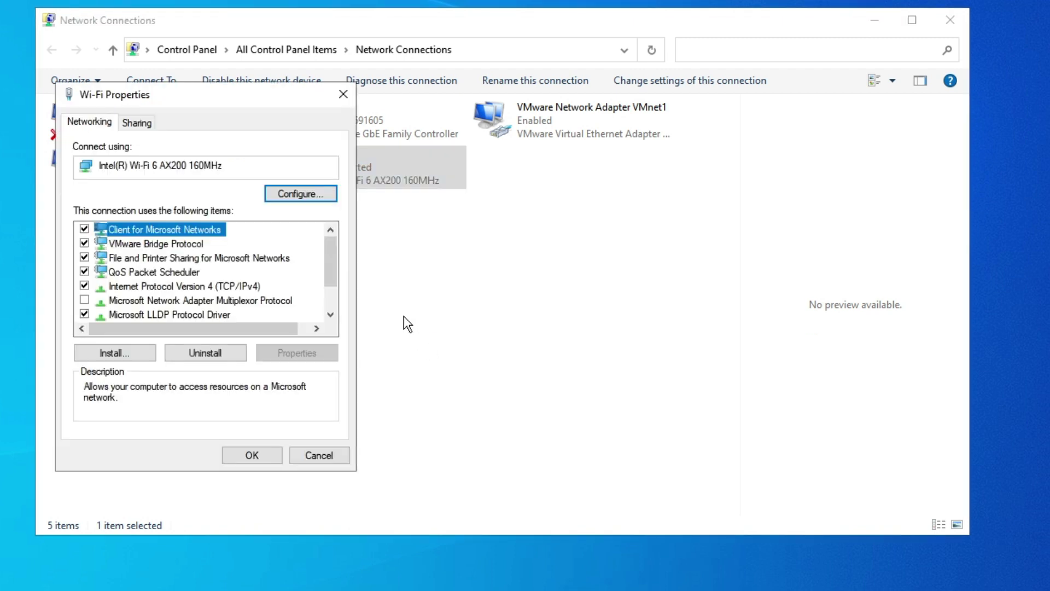
Open the Internet Protocol Version 4 (TCP/IPv4) properties for Wi-Fi.
{"action": "left_click_drag", "start_coordinate": [254, 95], "coordinate": [391, 84]}
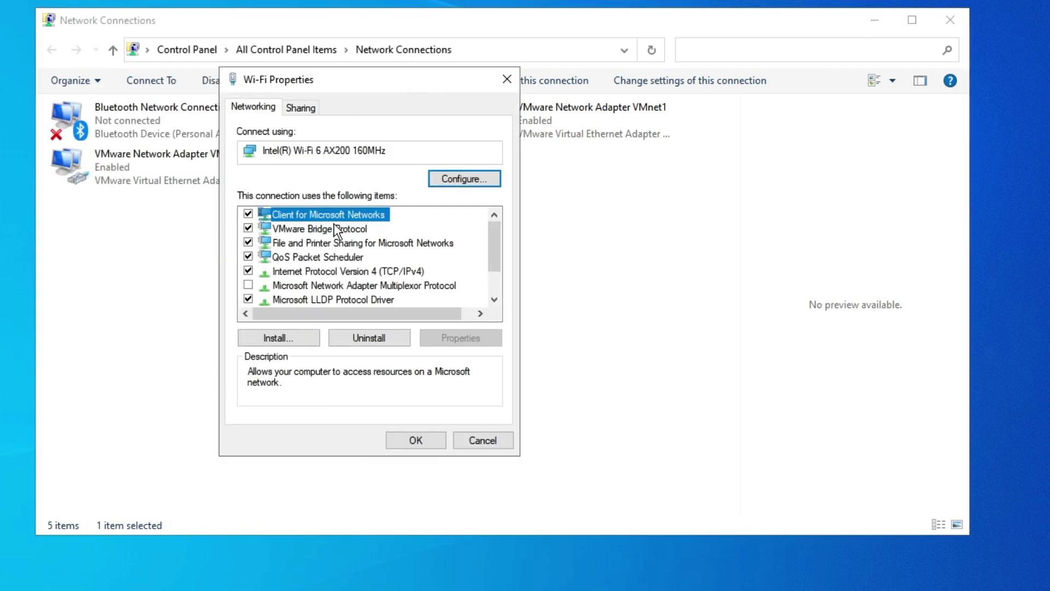
{"action": "left_click", "coordinate": [344, 272]}
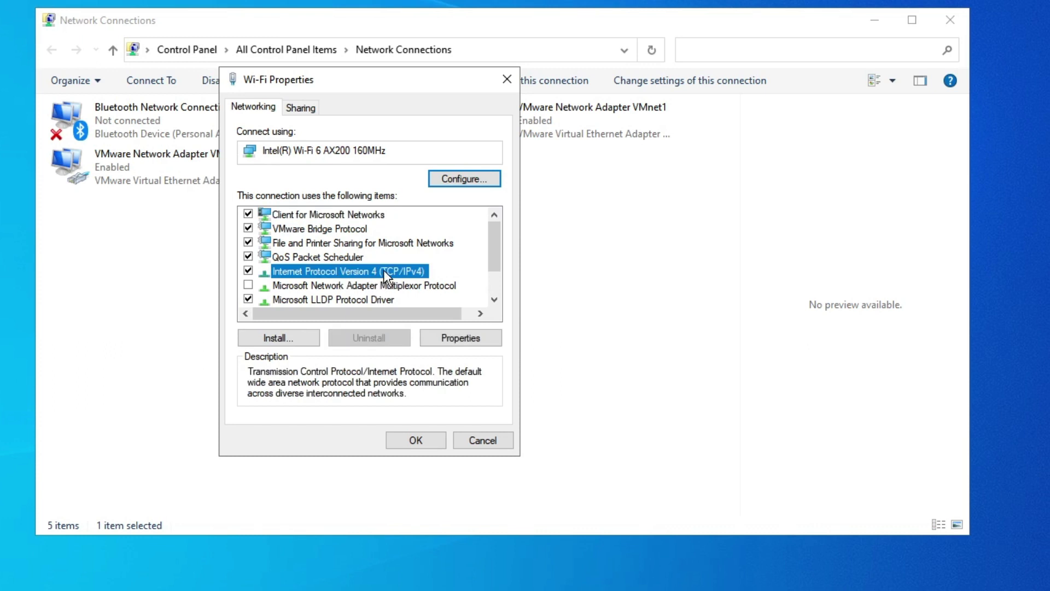
{"action": "double_click", "coordinate": [383, 271]}
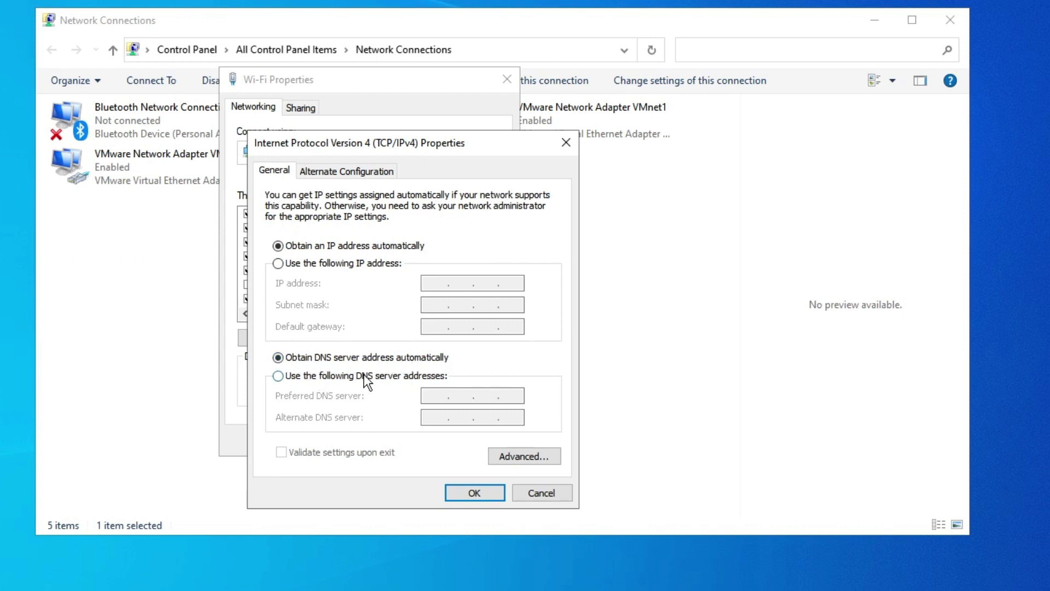
Use manual DNS servers 1.1.1.1 (preferred) and 1.0.0.1 (alternate), and confirm with OK.
{"action": "left_click", "coordinate": [278, 376]}
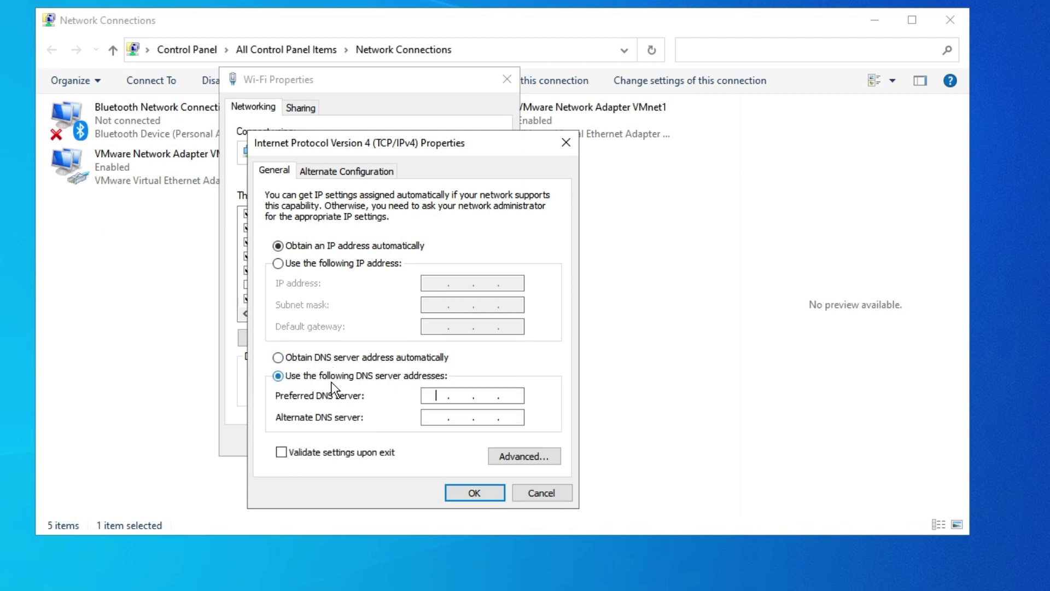
{"action": "left_click_drag", "start_coordinate": [422, 149], "coordinate": [422, 111]}
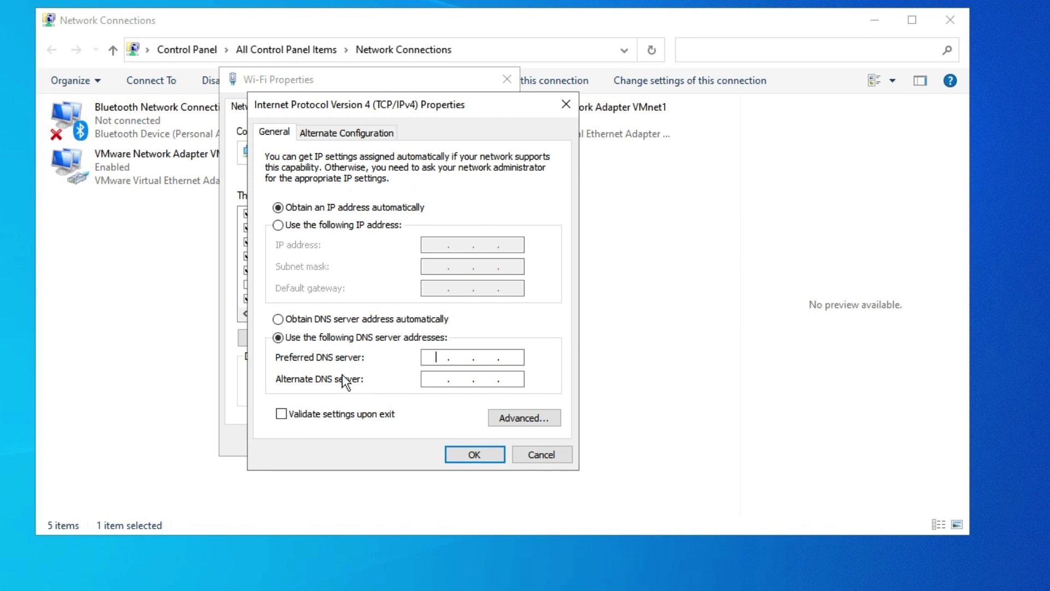
{"action": "type", "text": "1.1.1."}
{"action": "type", "text": "1"}
{"action": "left_click", "coordinate": [430, 380]}
{"action": "type", "text": "1"}
{"action": "type", "text": ".0.0.1"}
{"action": "left_click", "coordinate": [474, 455]}
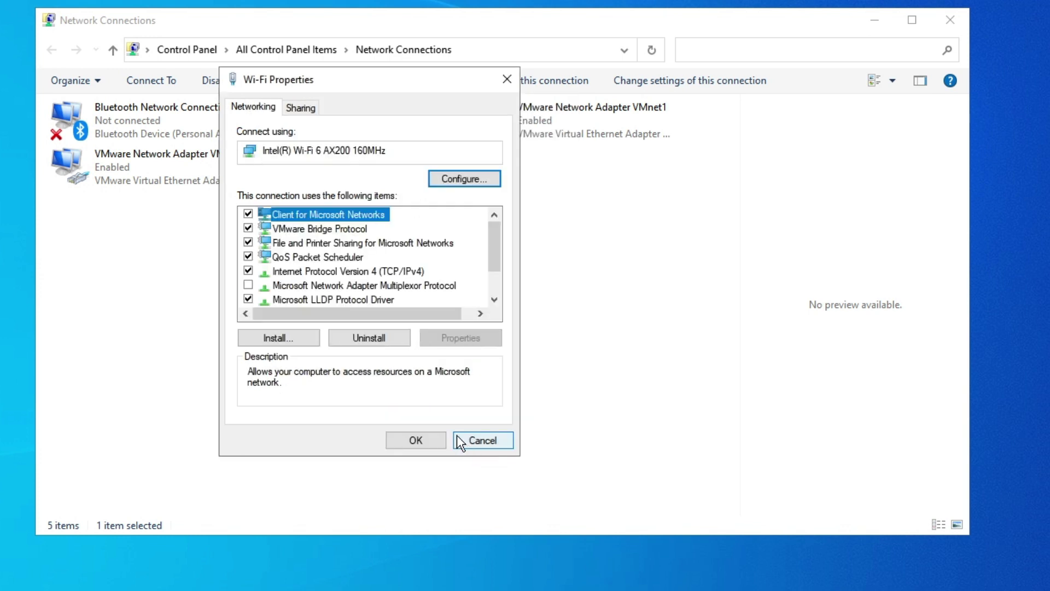
{"action": "left_click", "coordinate": [416, 441]}
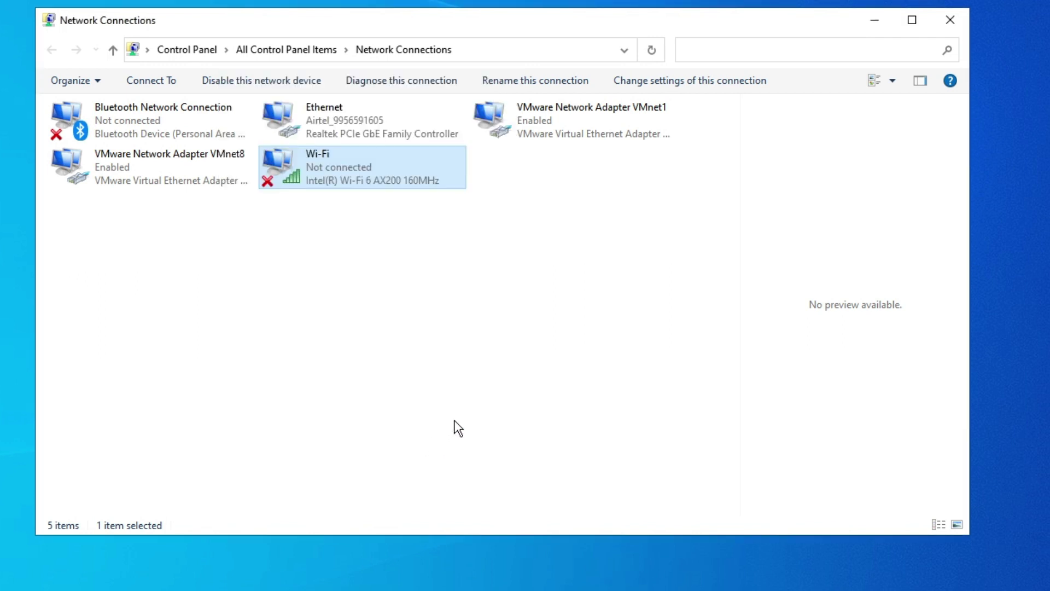